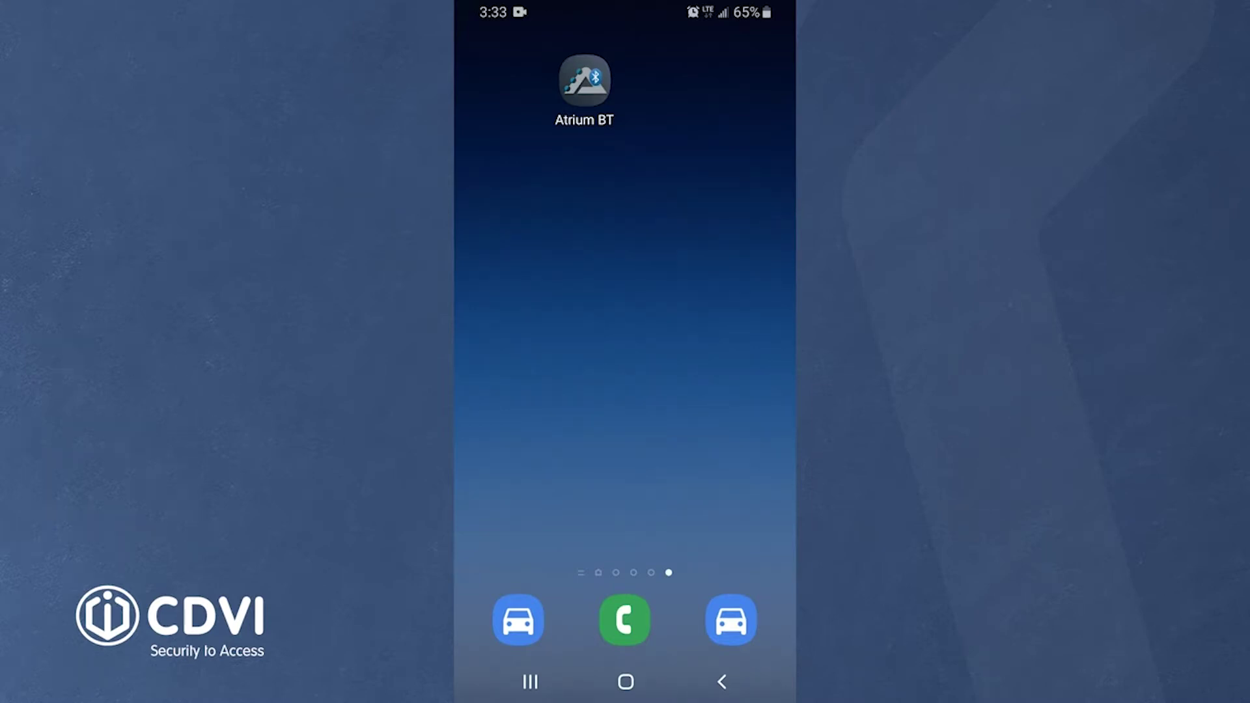
# Launch Atrium BT, try unlocking the Workshop Demo door, then view saved credentials
pyautogui.click(584, 80)
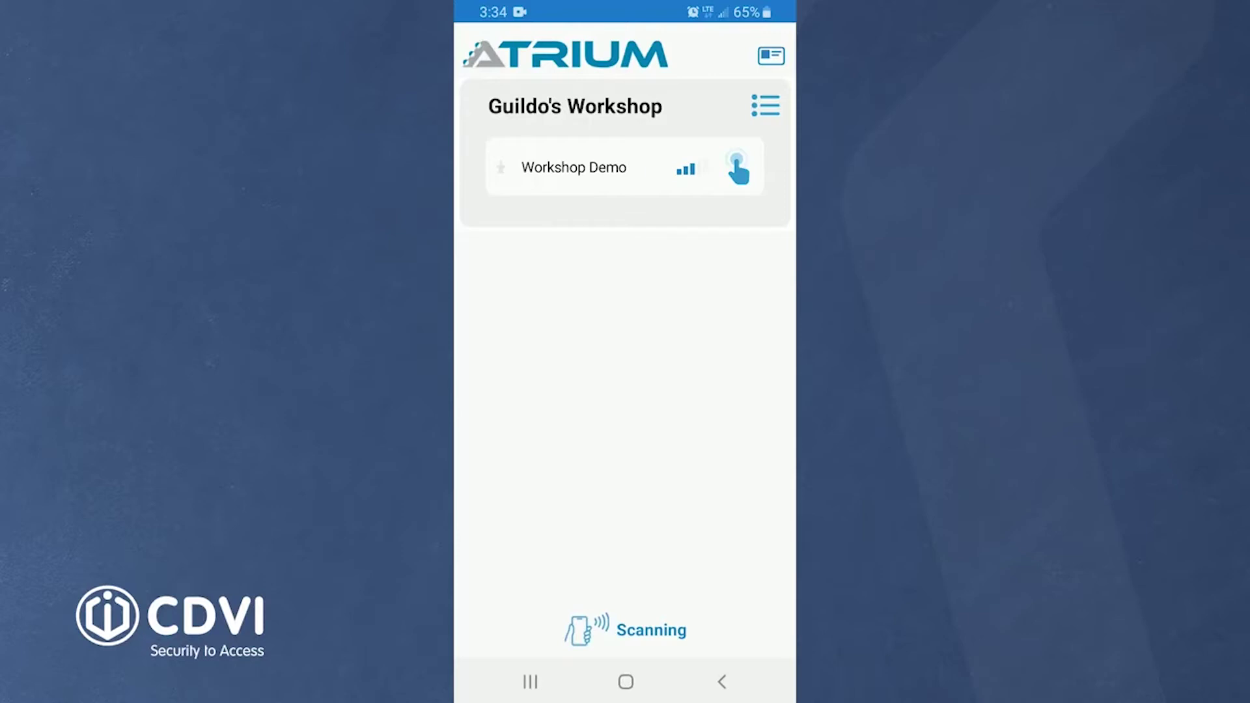
pyautogui.click(737, 169)
pyautogui.click(772, 55)
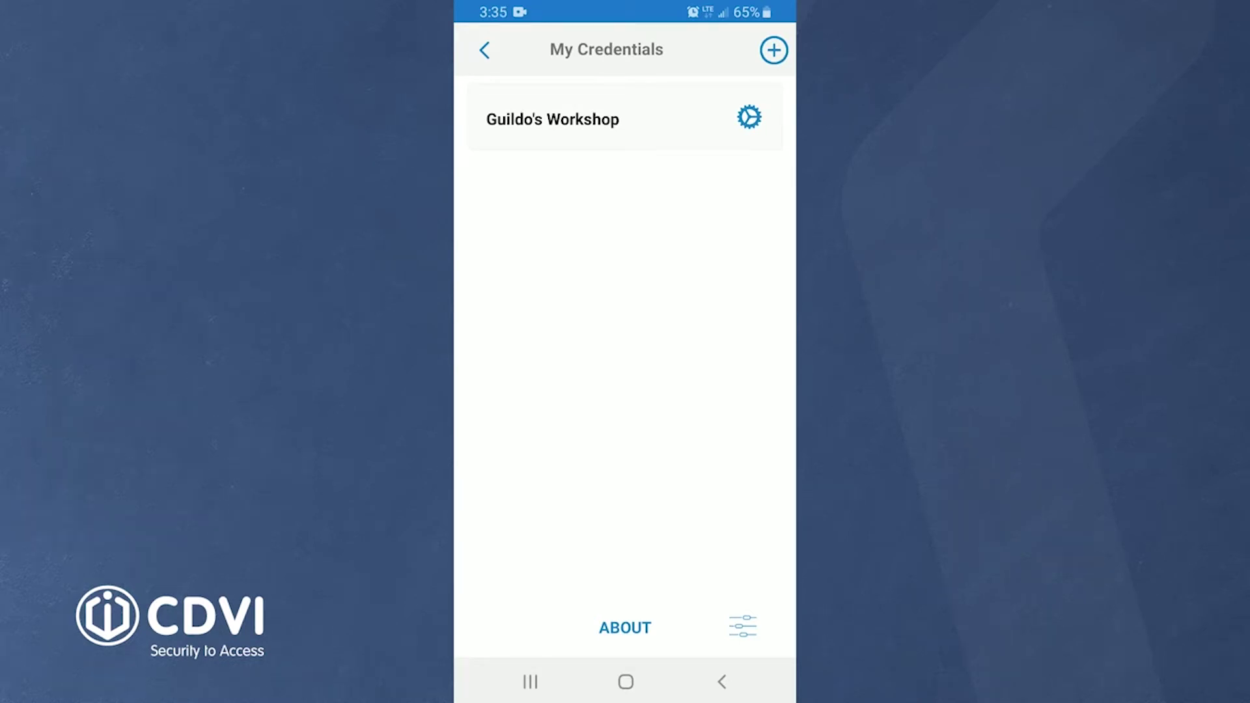
# Open the Workshop Demo door's settings under the Guildo's Workshop credential
pyautogui.click(749, 117)
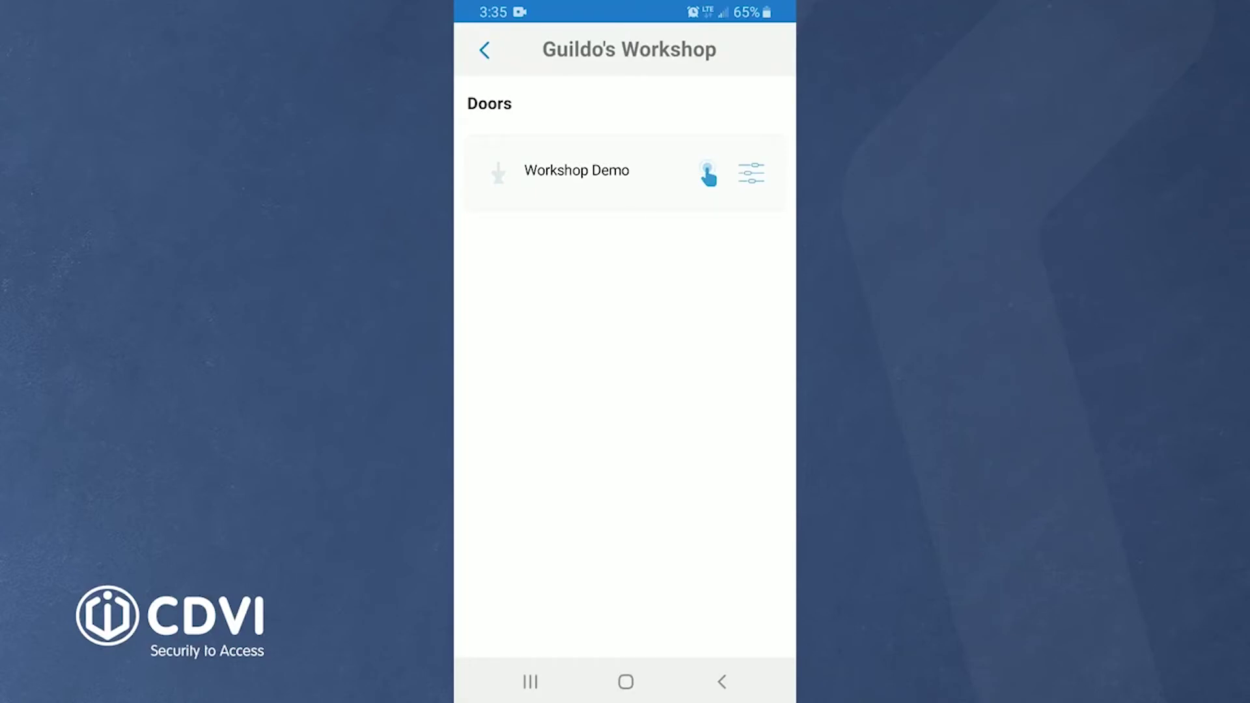
pyautogui.click(751, 175)
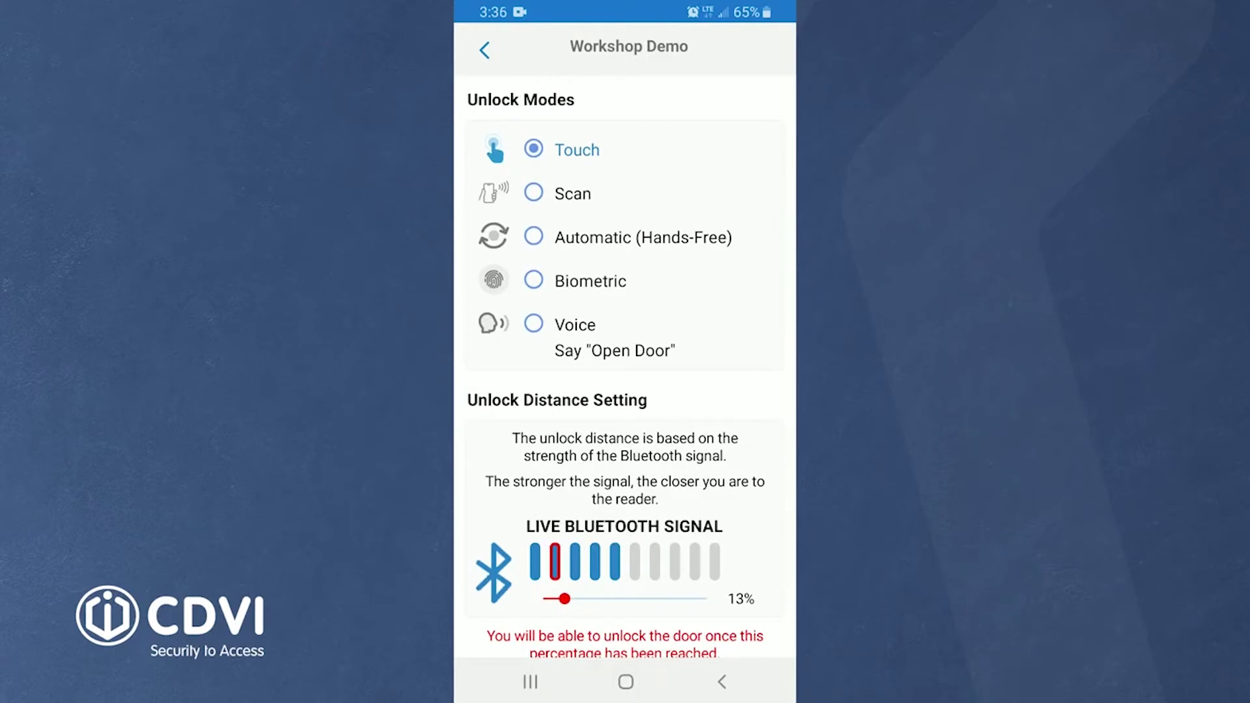
pyautogui.scroll(-2, 632, 366)
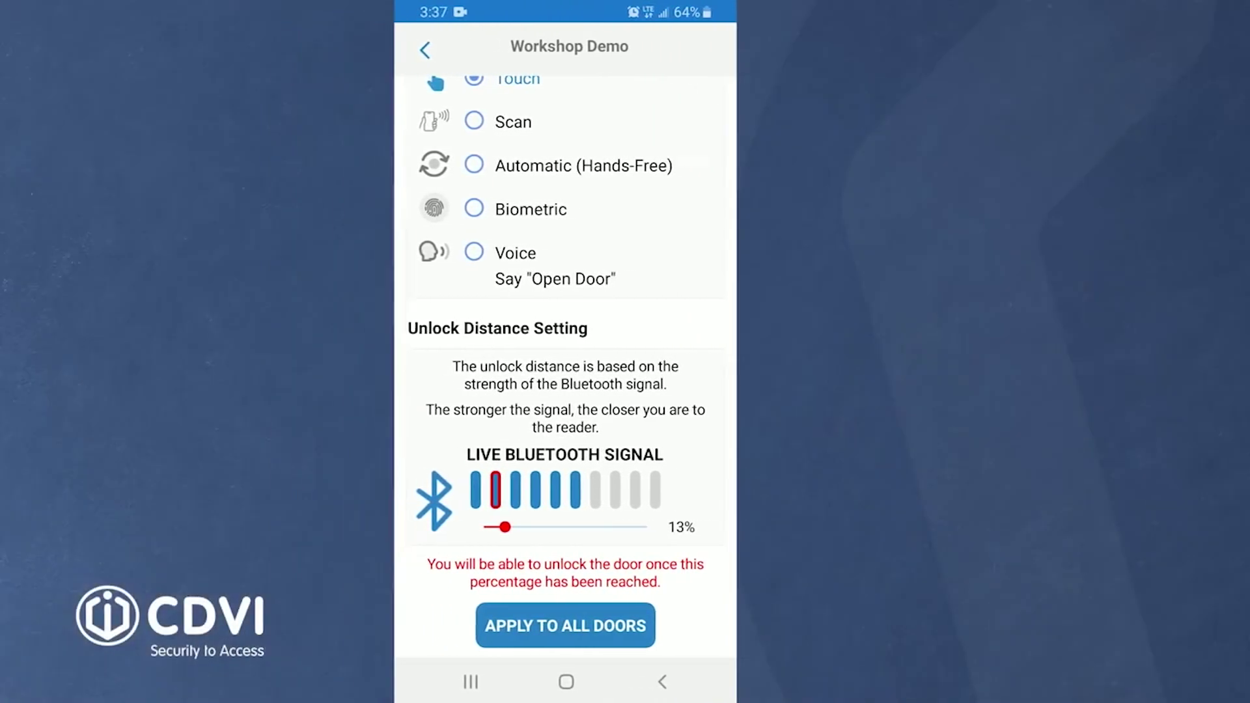
# Set the Workshop Demo unlock distance slider to 35%, then back out to the main door list
pyautogui.moveTo(563, 535)
pyautogui.mouseDown()
pyautogui.moveTo(655, 552)
pyautogui.moveTo(558, 553)
pyautogui.moveTo(677, 547)
pyautogui.moveTo(560, 550)
pyautogui.moveTo(641, 552)
pyautogui.mouseUp()
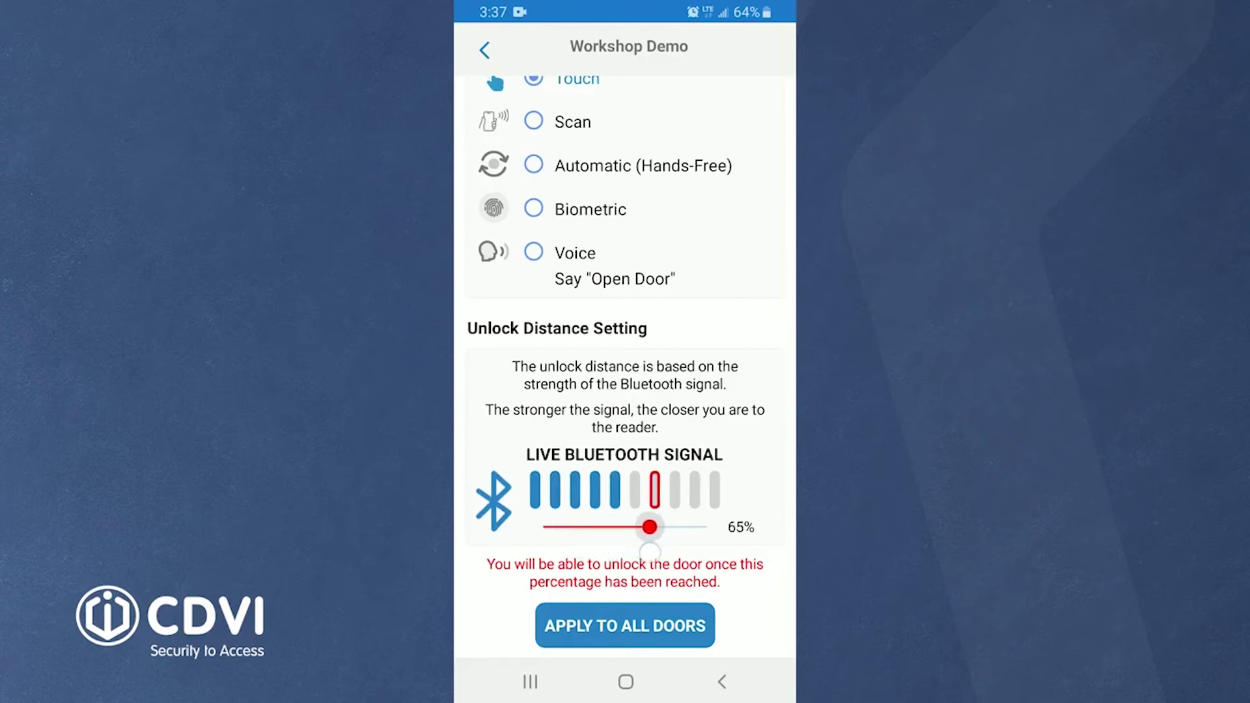
pyautogui.moveTo(649, 553); pyautogui.dragTo(600, 554)
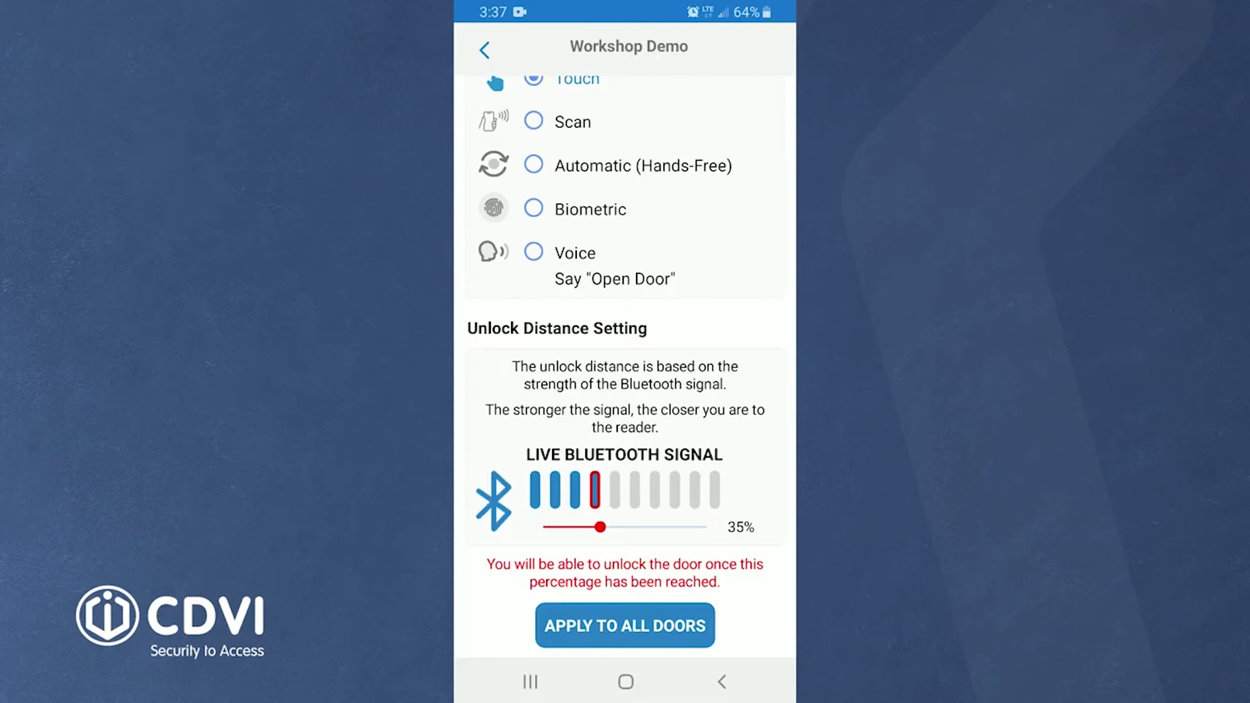
pyautogui.click(484, 50)
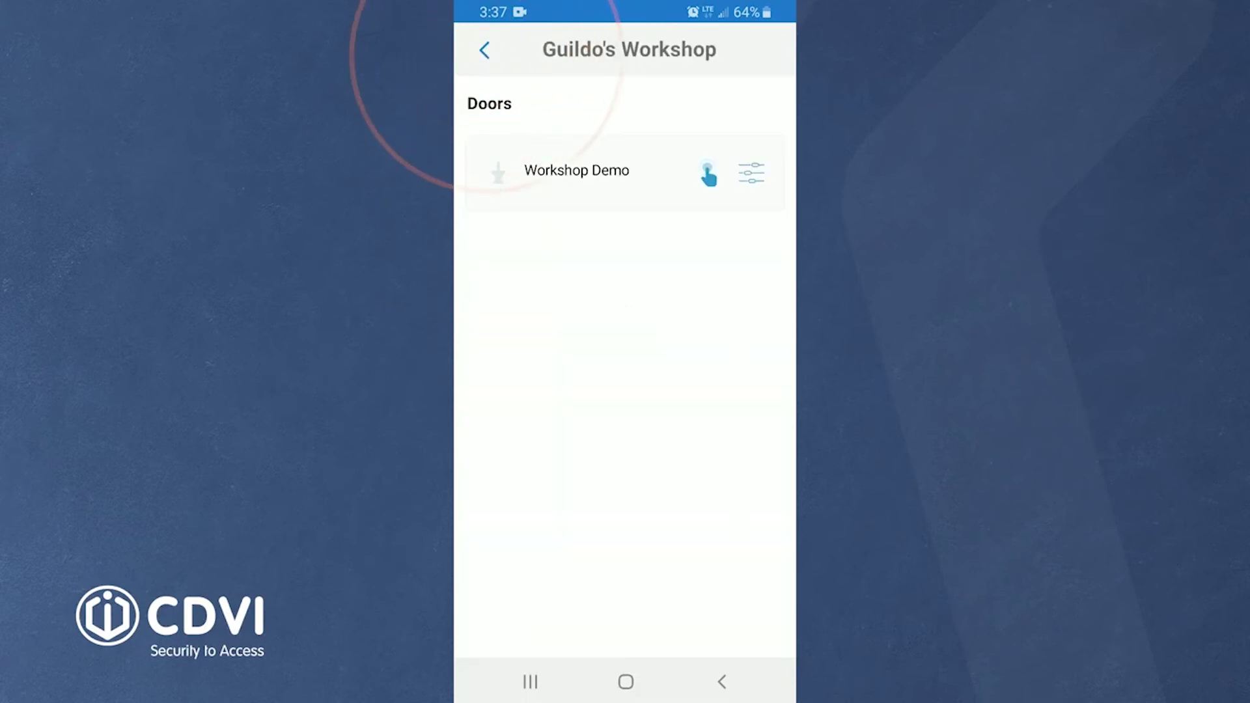
pyautogui.click(487, 51)
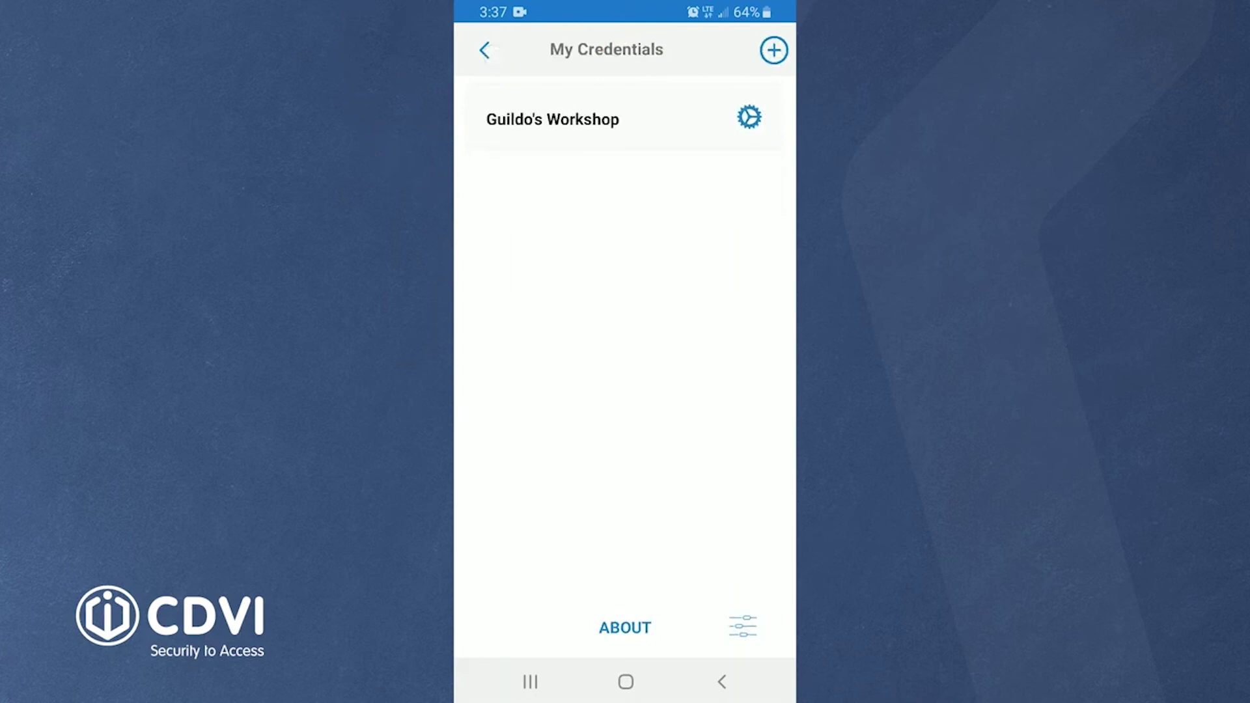
pyautogui.click(553, 120)
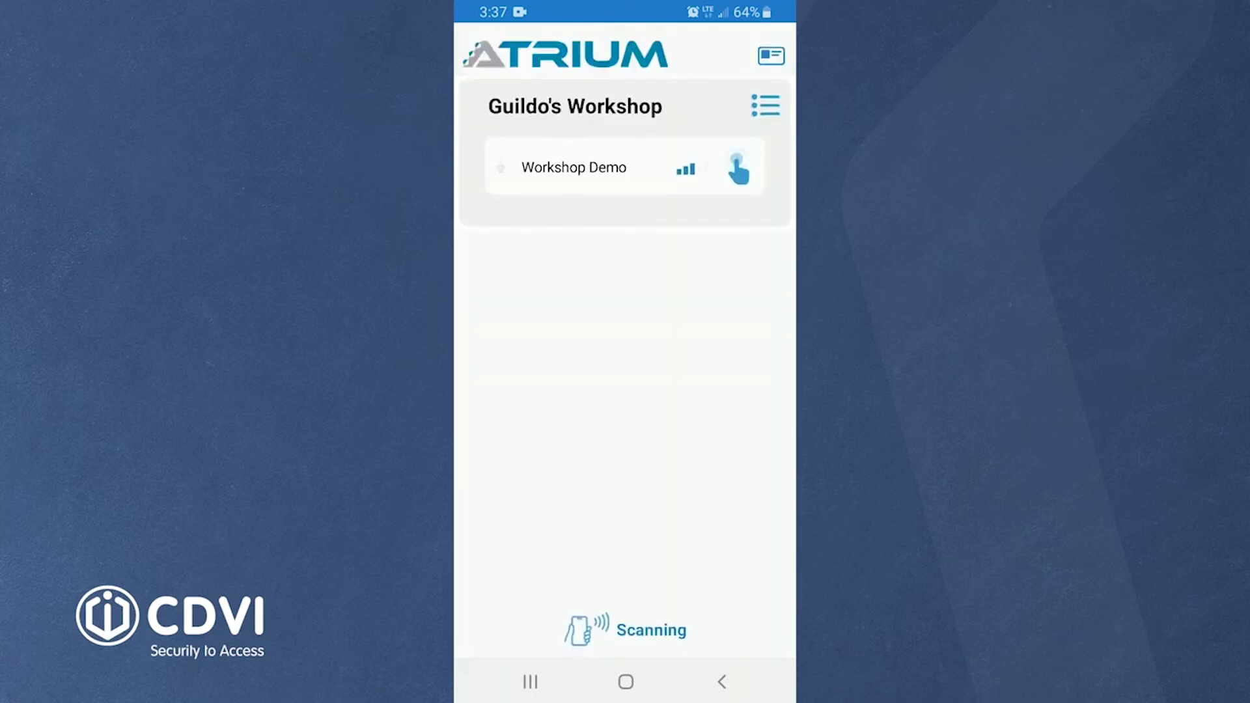